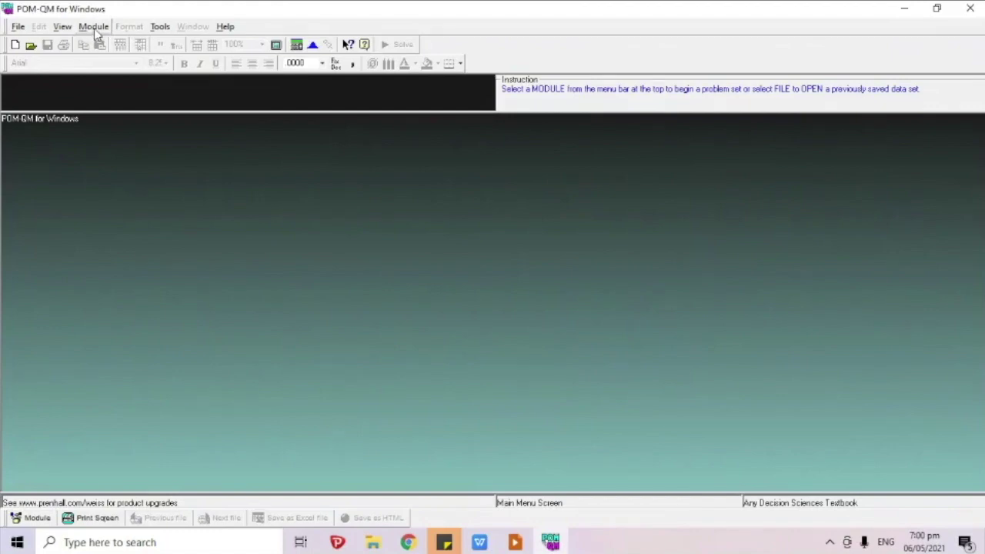
- Load the Decision Analysis module from the Module menu
{"action": "left_click", "coordinate": [93, 28]}
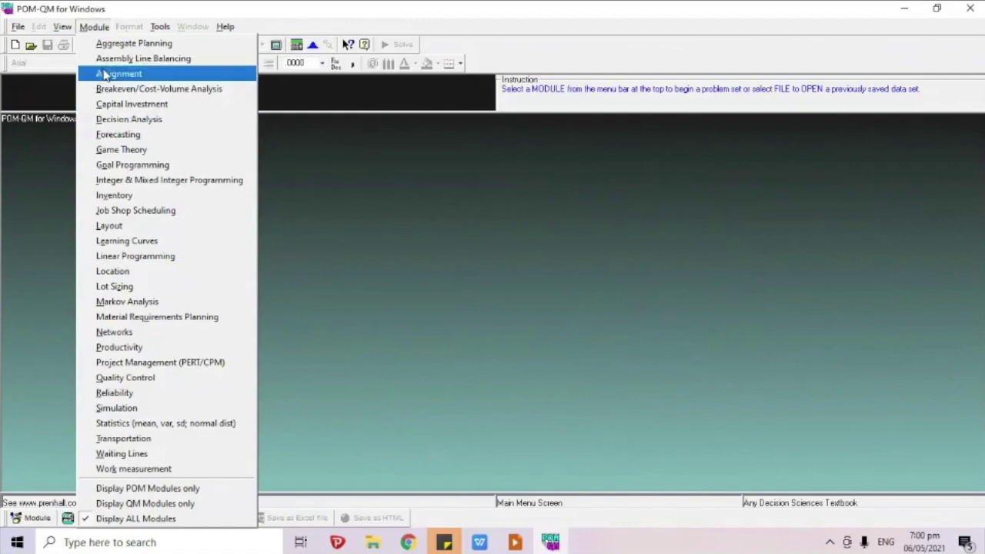
{"action": "left_click", "coordinate": [121, 121]}
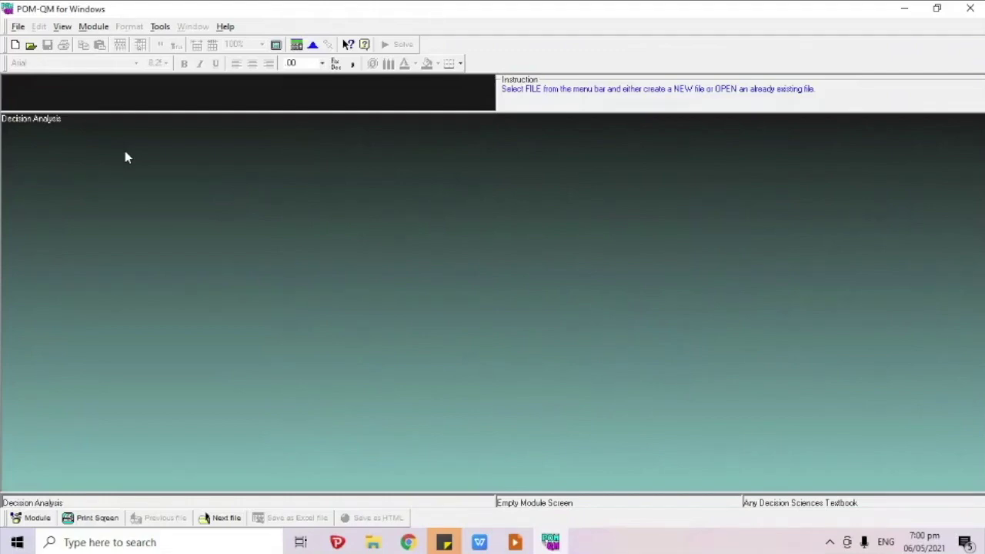
- Start a new Decision Trees (Graphical) data set from File > New
{"action": "left_click", "coordinate": [18, 26]}
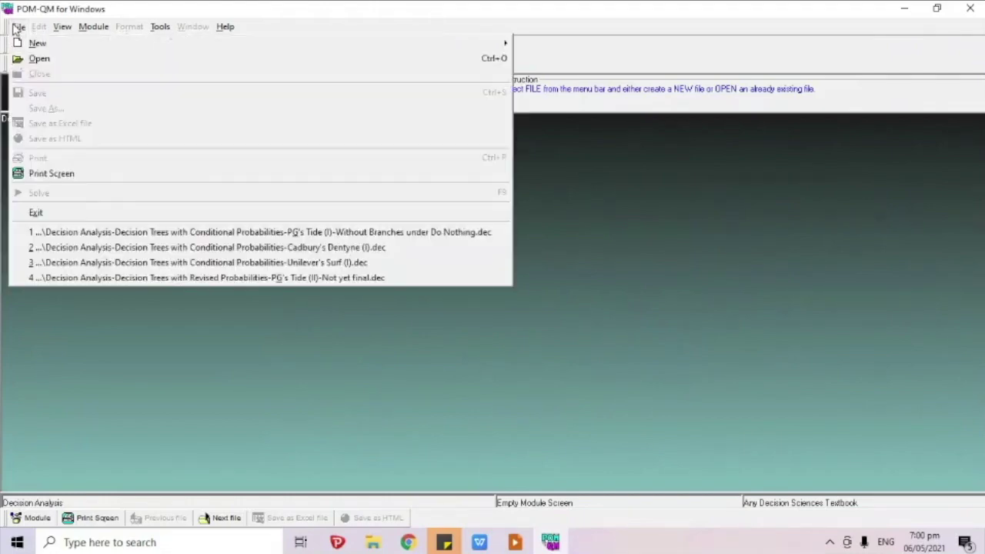
{"action": "mouse_move", "coordinate": [29, 48]}
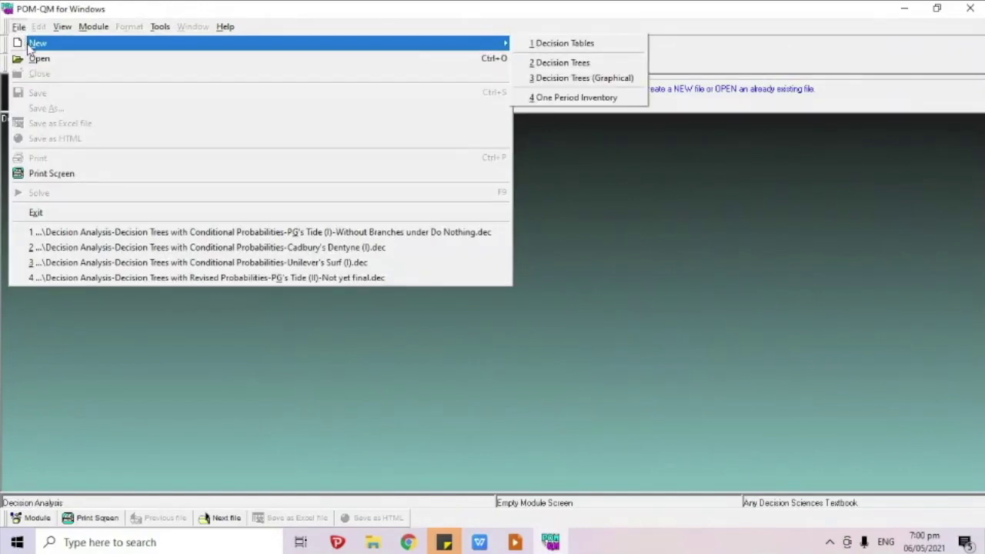
{"action": "key", "text": "Right"}
{"action": "key", "text": "Down"}
{"action": "key", "text": "Down"}
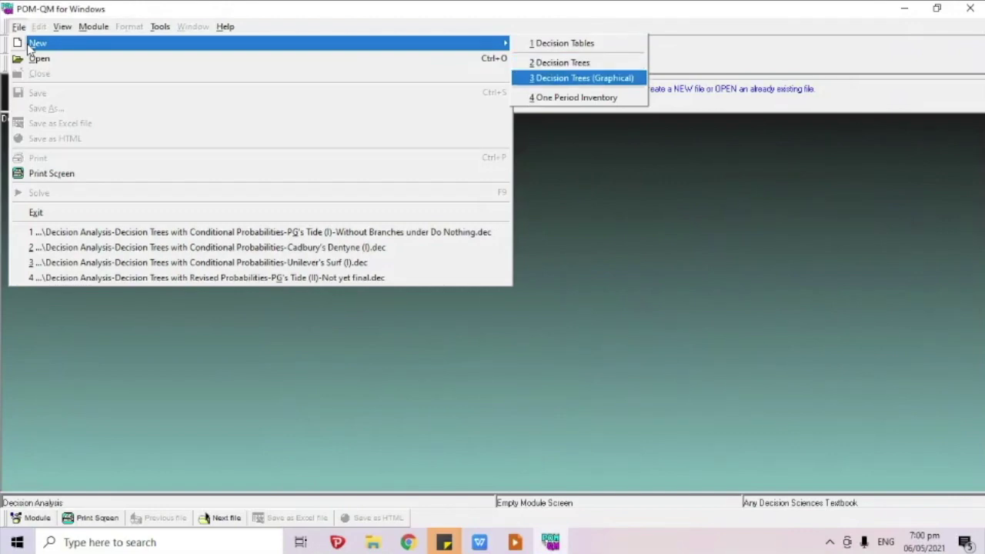
{"action": "key", "text": "Up"}
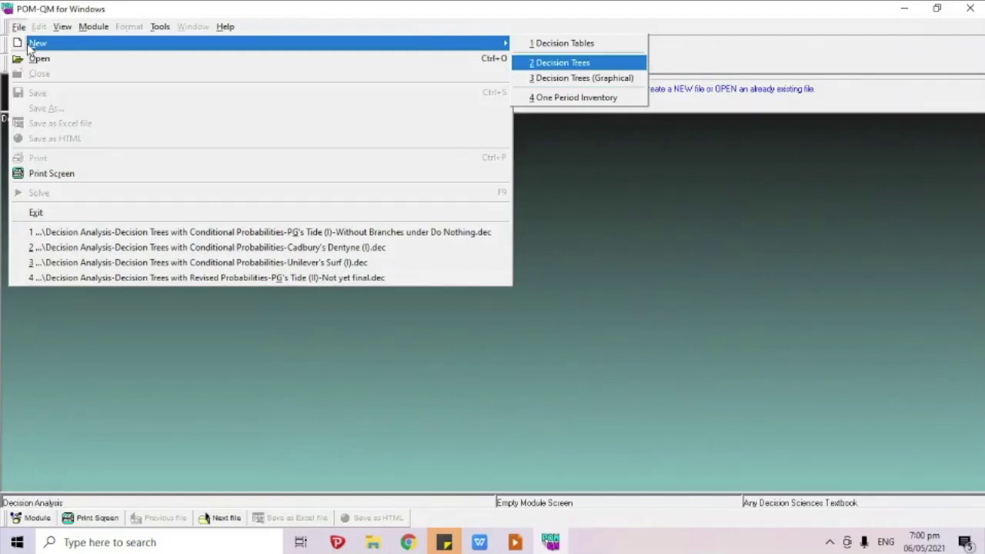
{"action": "key", "text": "Down"}
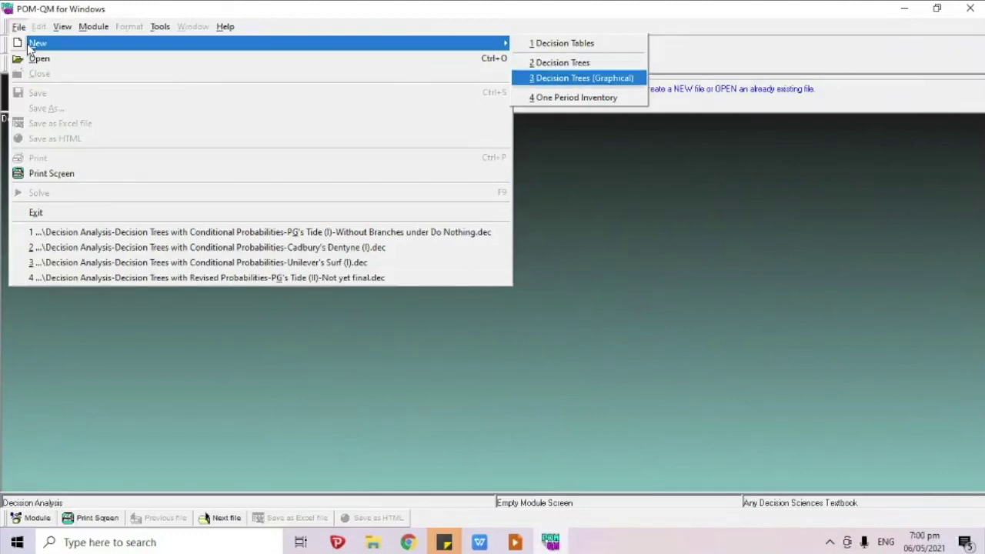
{"action": "key", "text": "Return"}
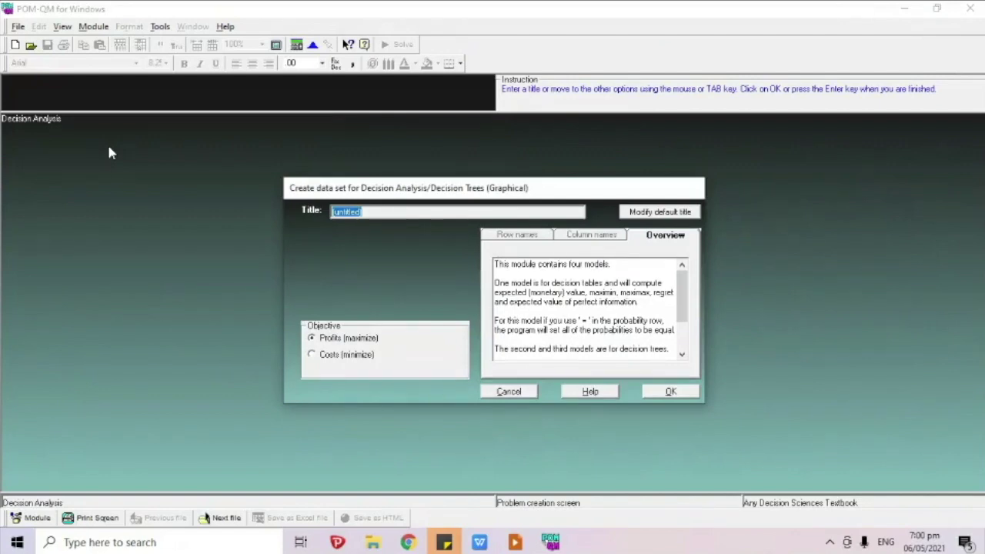
- Title the new tree 'Tide', keep the Profits (maximize) objective, and create it
{"action": "type", "text": "Title"}
{"action": "left_click", "coordinate": [666, 395]}
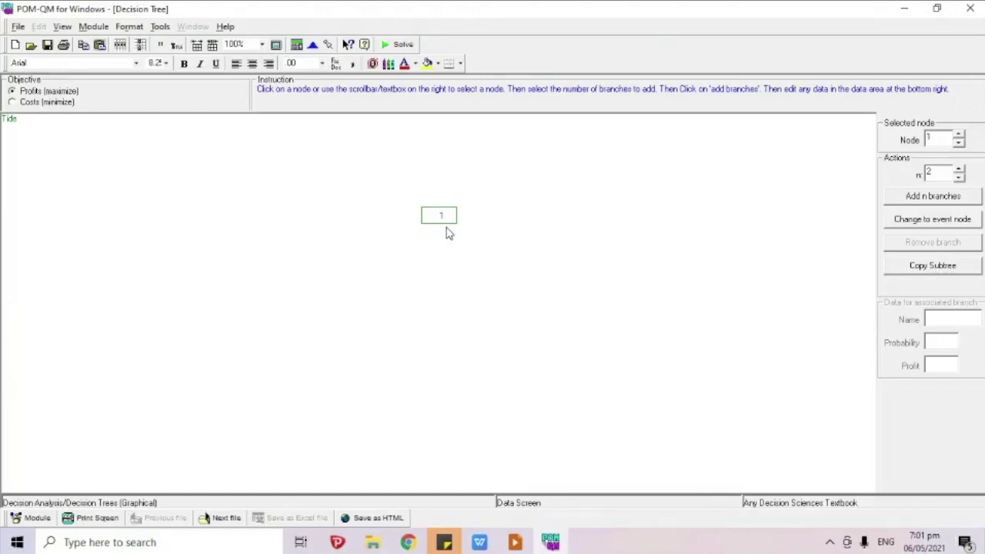
{"action": "key", "text": "alt+Tab"}
- Add three decision branches to starting node 1
{"action": "left_click", "coordinate": [935, 172]}
{"action": "type", "text": "3"}
{"action": "left_click", "coordinate": [945, 198]}
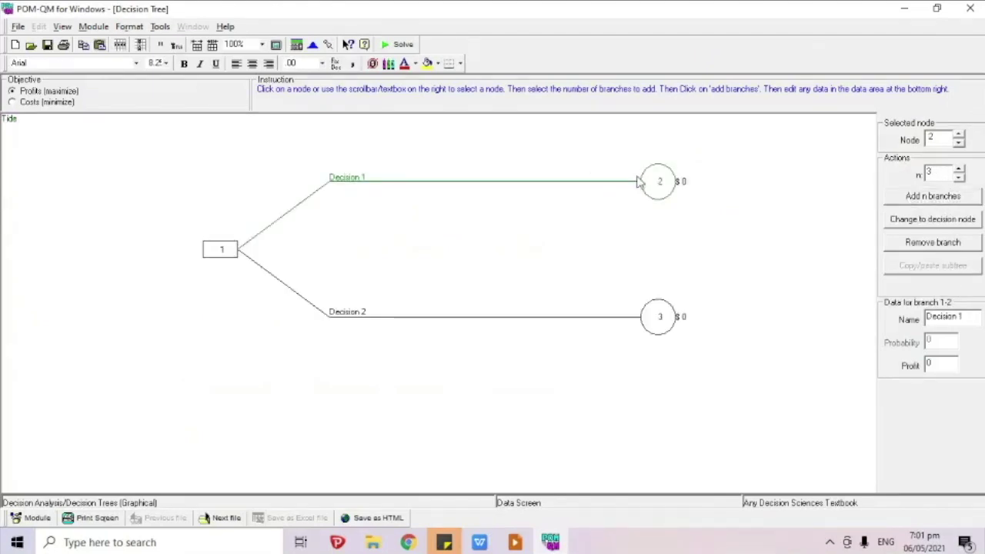
- Add event branches under node 2, then remove them again
{"action": "left_click", "coordinate": [662, 189]}
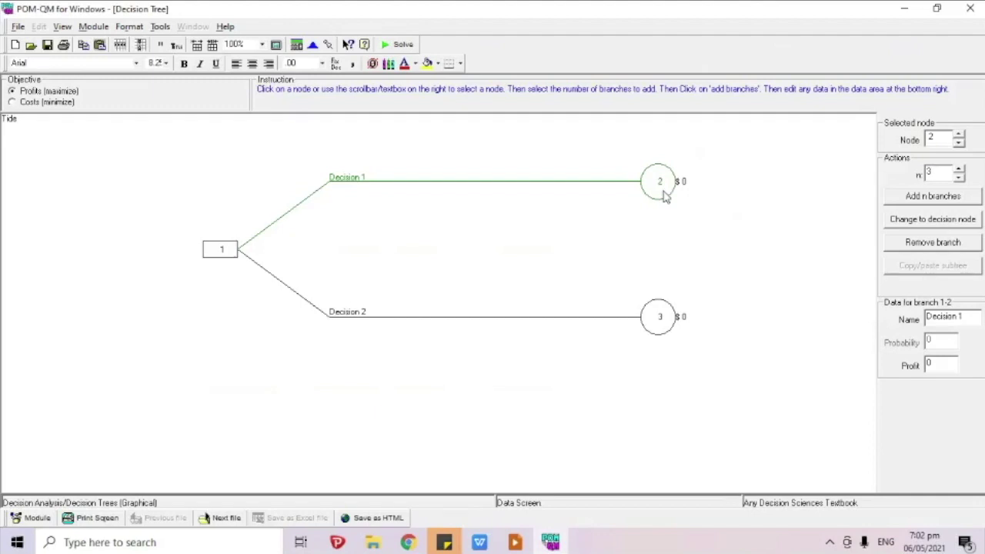
{"action": "double_click", "coordinate": [933, 174]}
{"action": "key", "text": "BackSpace"}
{"action": "type", "text": "1"}
{"action": "left_click", "coordinate": [933, 197]}
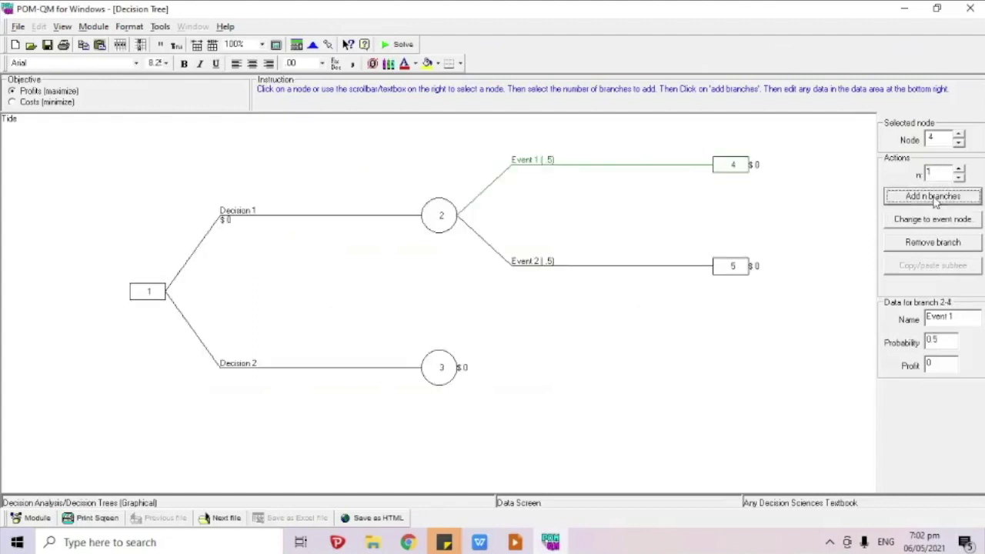
{"action": "left_click", "coordinate": [929, 245]}
{"action": "left_click", "coordinate": [928, 245]}
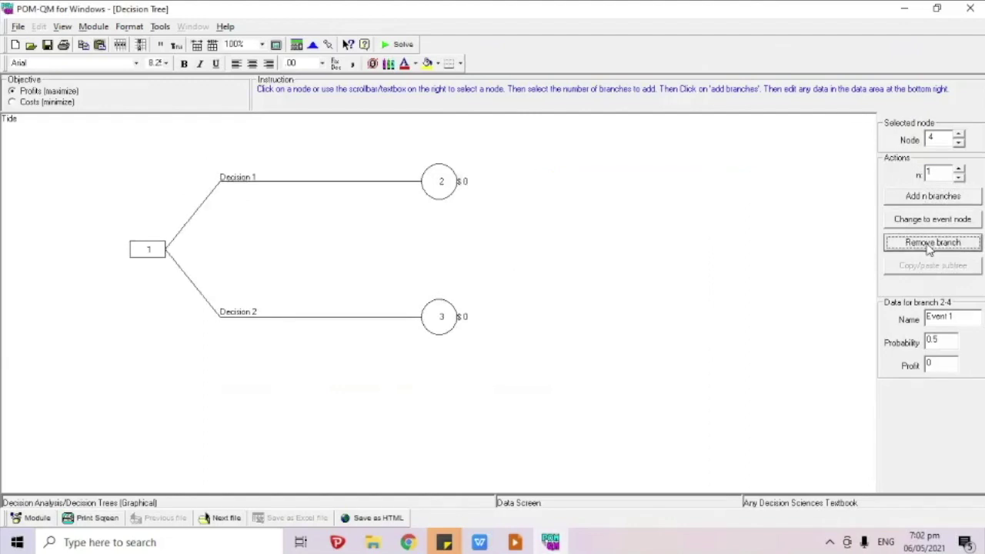
- Rework node 1's branches so Decision 2, 3 and 4 end at event nodes 2–4
{"action": "left_click", "coordinate": [443, 184]}
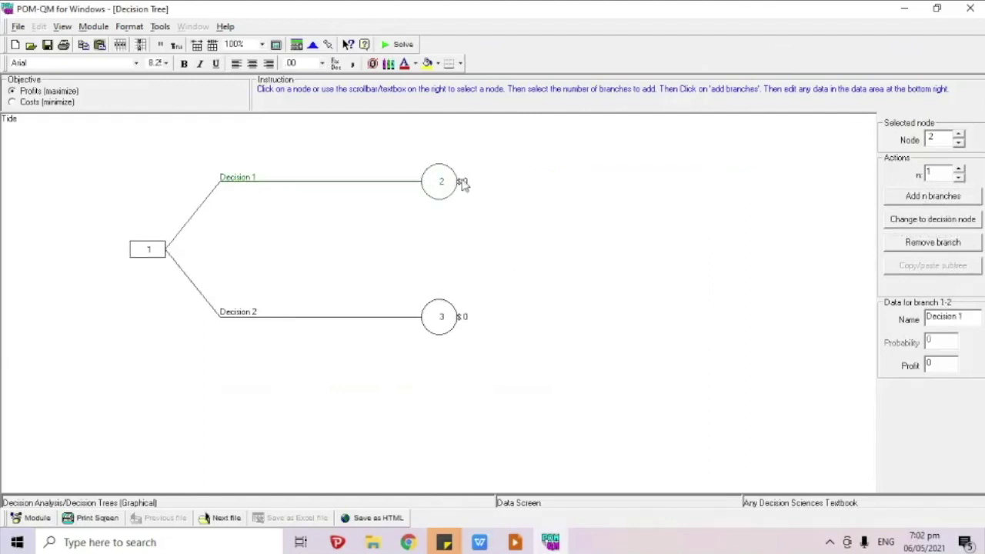
{"action": "left_click", "coordinate": [148, 251]}
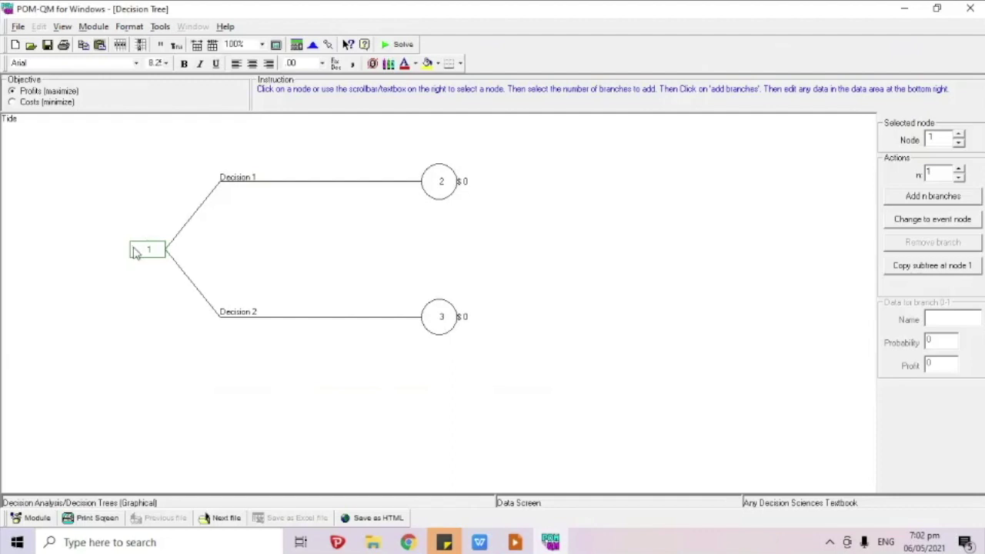
{"action": "left_click", "coordinate": [933, 196]}
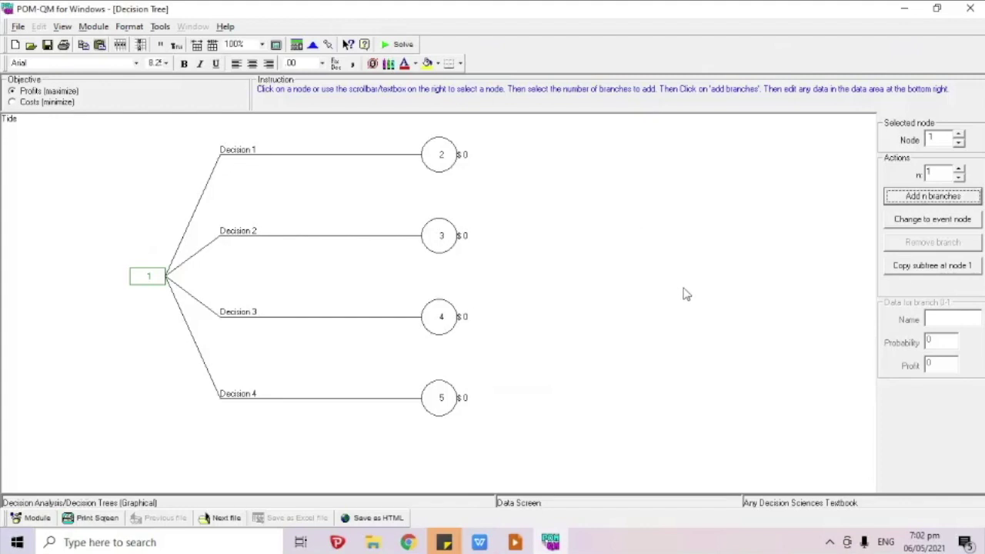
{"action": "left_click", "coordinate": [443, 157]}
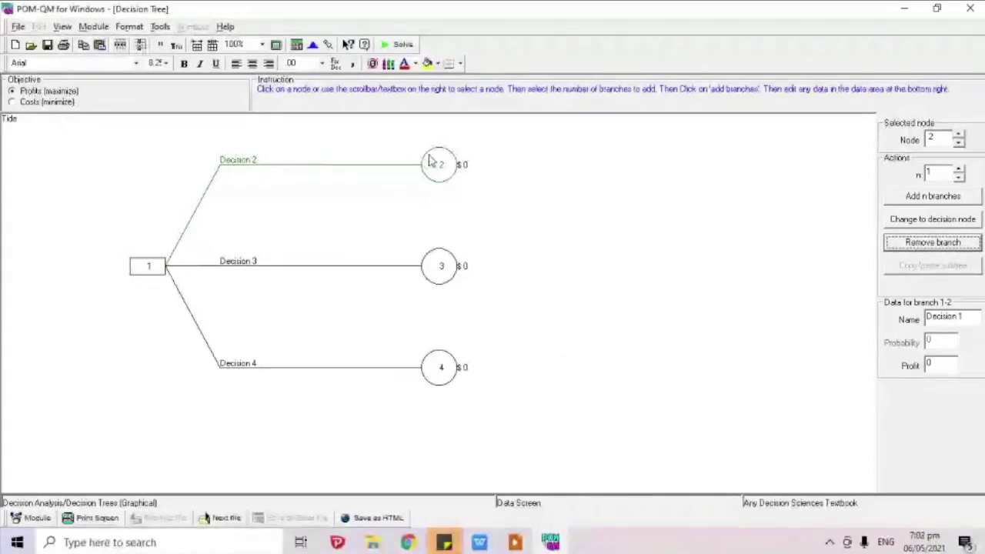
- Name node 1's top branch 'Tide with Zonrox' and switch to the WPS payoff slide
{"action": "left_click", "coordinate": [428, 159]}
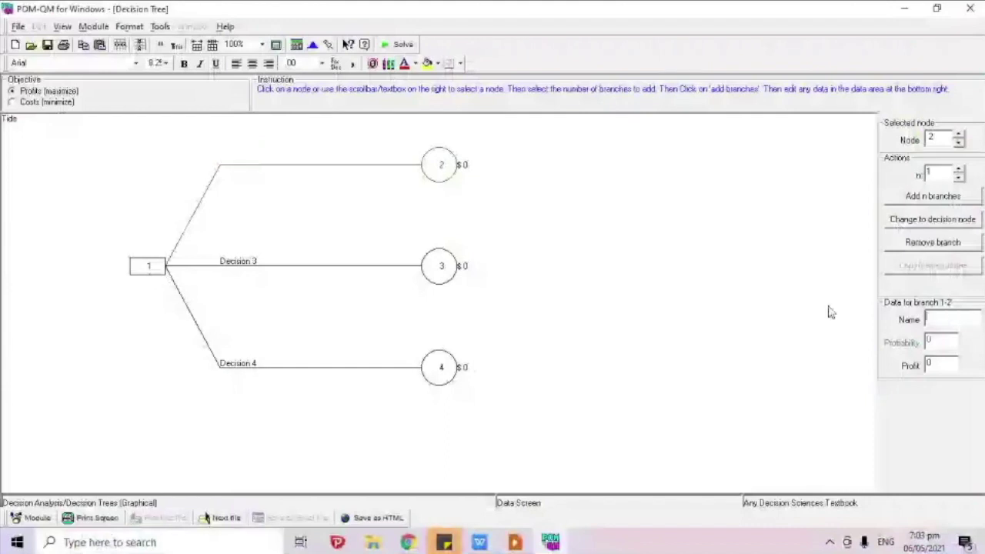
{"action": "type", "text": "Tide with Zonrox"}
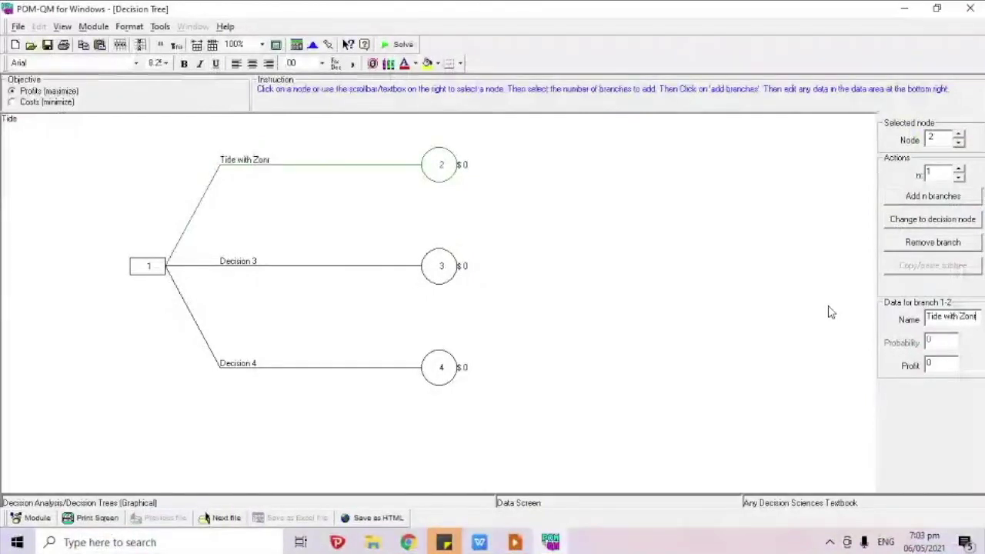
{"action": "left_click", "coordinate": [940, 364]}
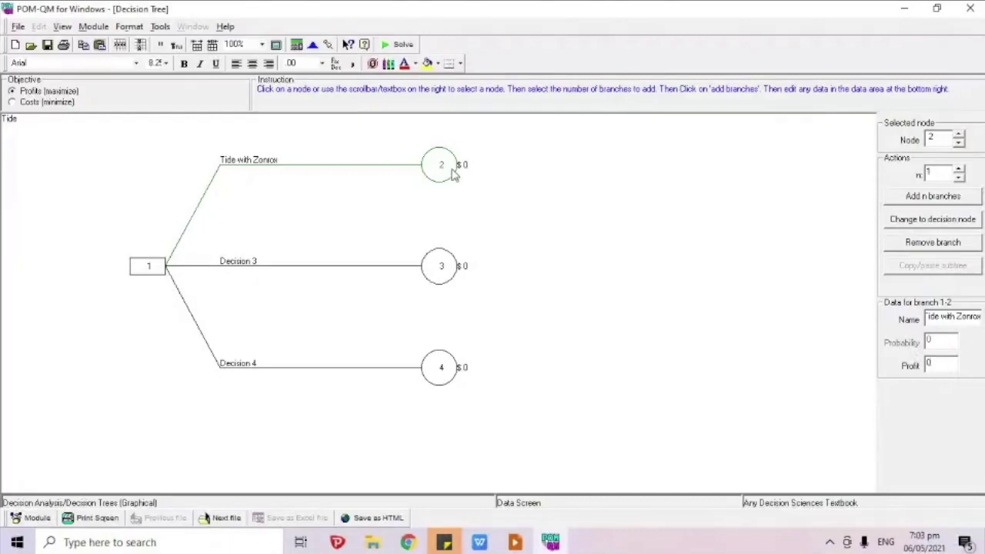
{"action": "key", "text": "alt+Tab"}
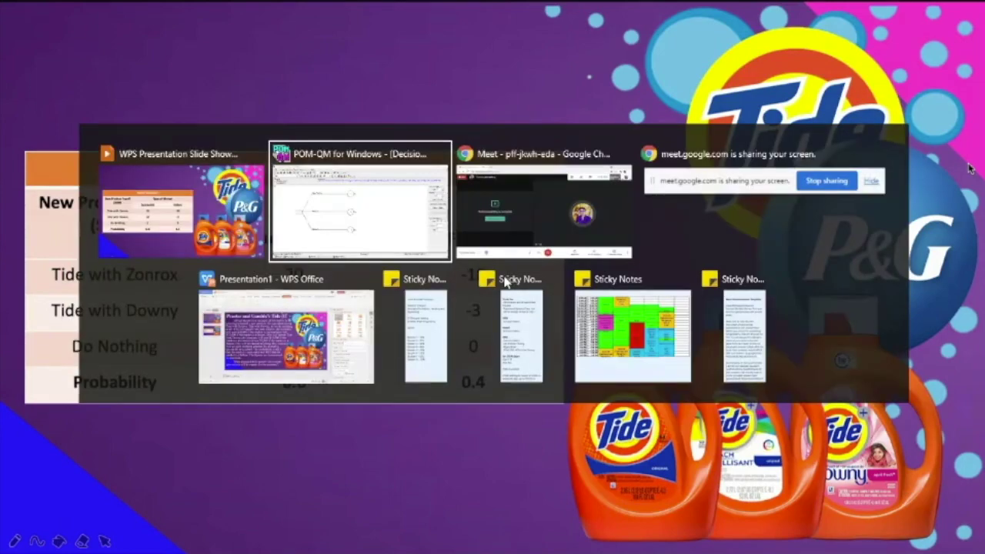
- Split node 2 into two event branches, naming the first Successful with probability 0.6
{"action": "type", "text": "2"}
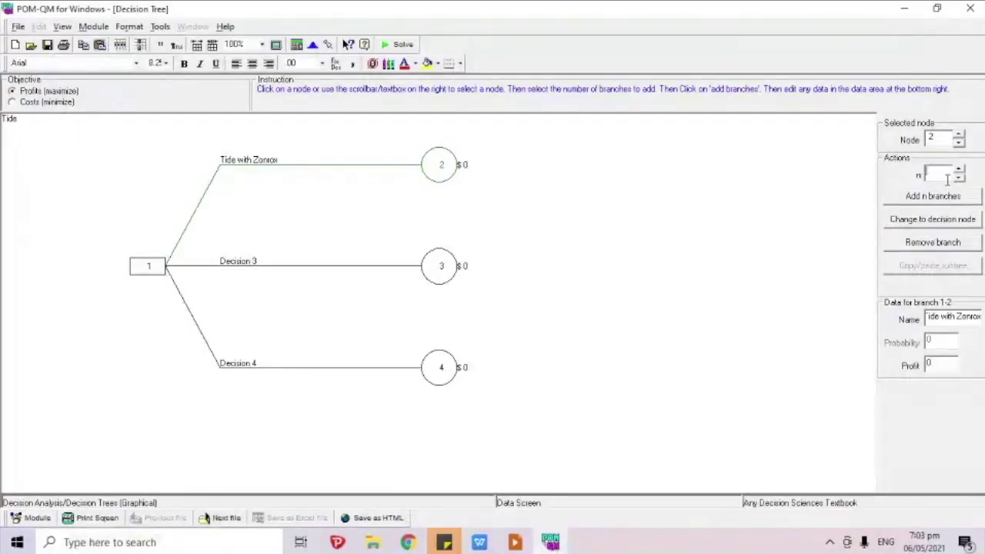
{"action": "left_click", "coordinate": [935, 199]}
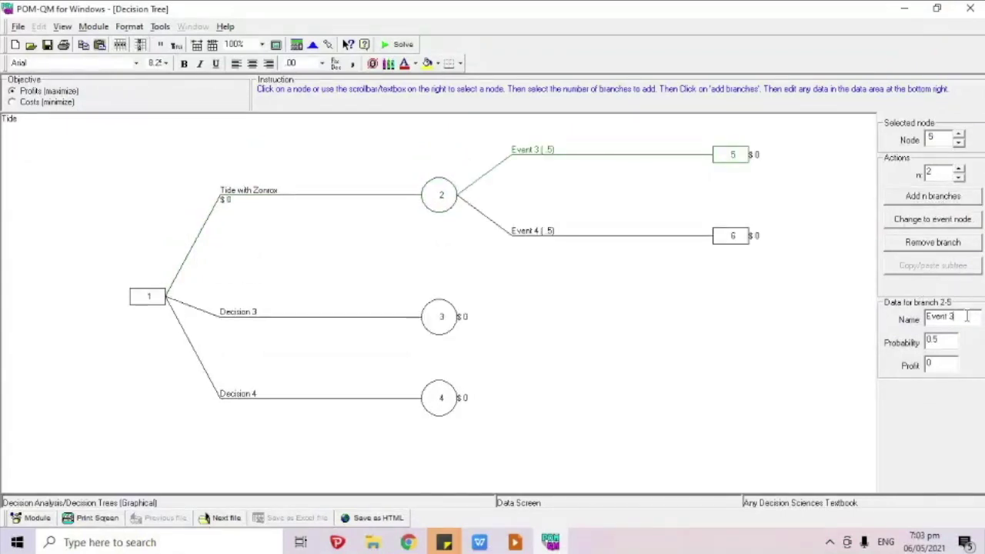
{"action": "left_click_drag", "start_coordinate": [967, 315], "coordinate": [858, 295]}
{"action": "key", "text": "Delete"}
{"action": "type", "text": "S"}
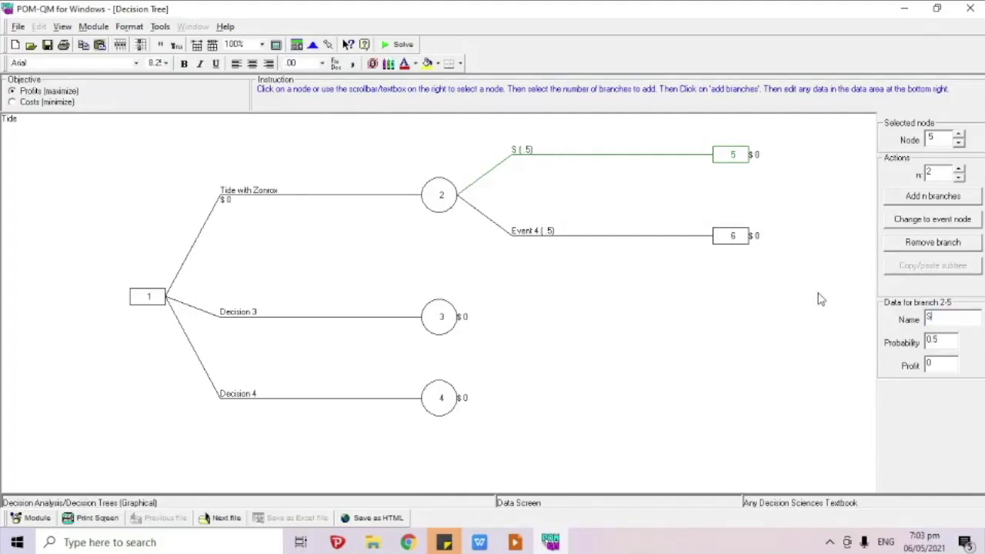
{"action": "type", "text": "uccessful"}
{"action": "left_click", "coordinate": [954, 339]}
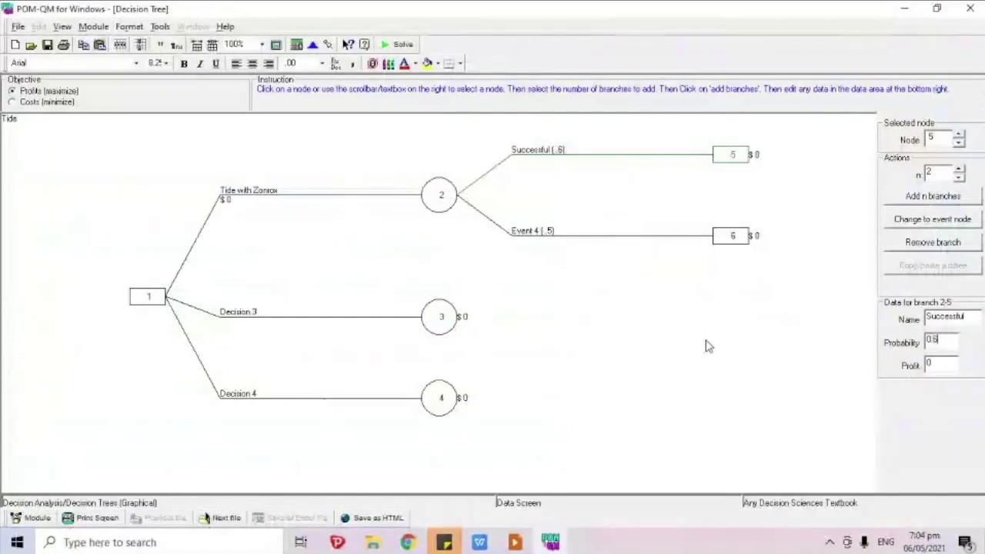
{"action": "left_click", "coordinate": [951, 363]}
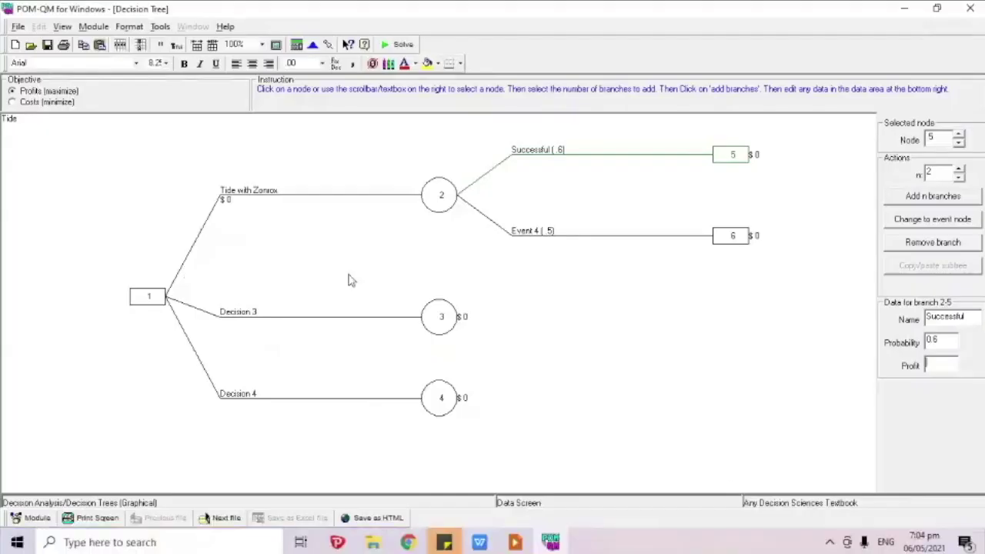
- Give Successful a payoff of 20 and rename the second outcome Failure
{"action": "type", "text": "20"}
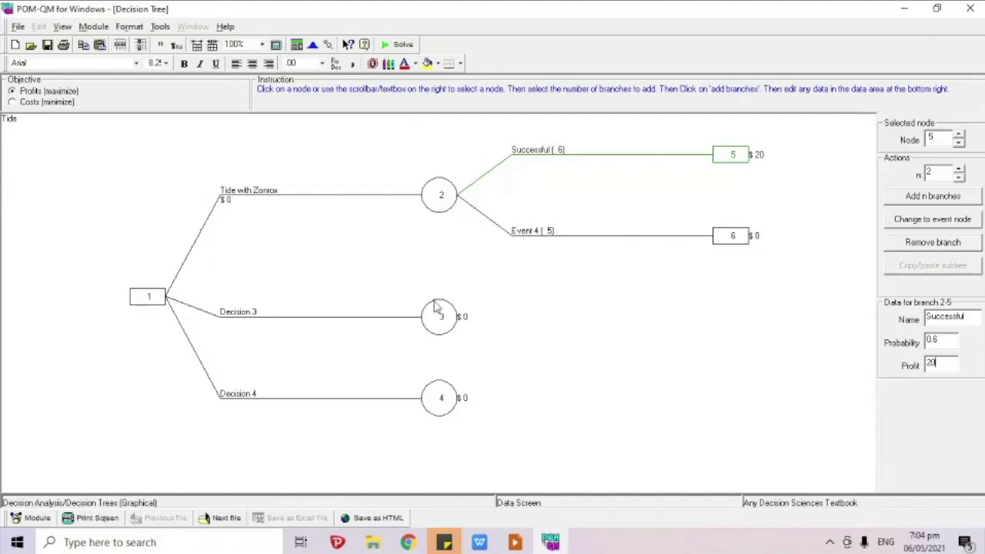
{"action": "left_click", "coordinate": [747, 239]}
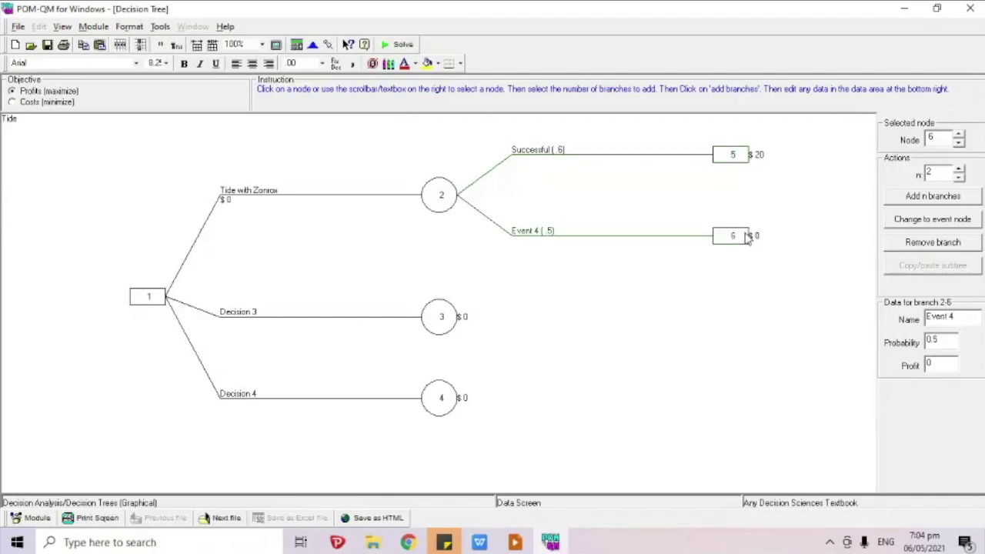
{"action": "left_click", "coordinate": [969, 317]}
{"action": "type", "text": "F"}
{"action": "key", "text": "BackSpace"}
{"action": "key", "text": "BackSpace"}
{"action": "key", "text": "BackSpace"}
{"action": "key", "text": "BackSpace"}
{"action": "key", "text": "BackSpace"}
{"action": "key", "text": "BackSpace"}
{"action": "key", "text": "BackSpace"}
{"action": "key", "text": "BackSpace"}
{"action": "type", "text": "Failure"}
- Set Failure's probability to 0.4 and payoff to -18, checking the payoff slide
{"action": "left_click", "coordinate": [940, 341]}
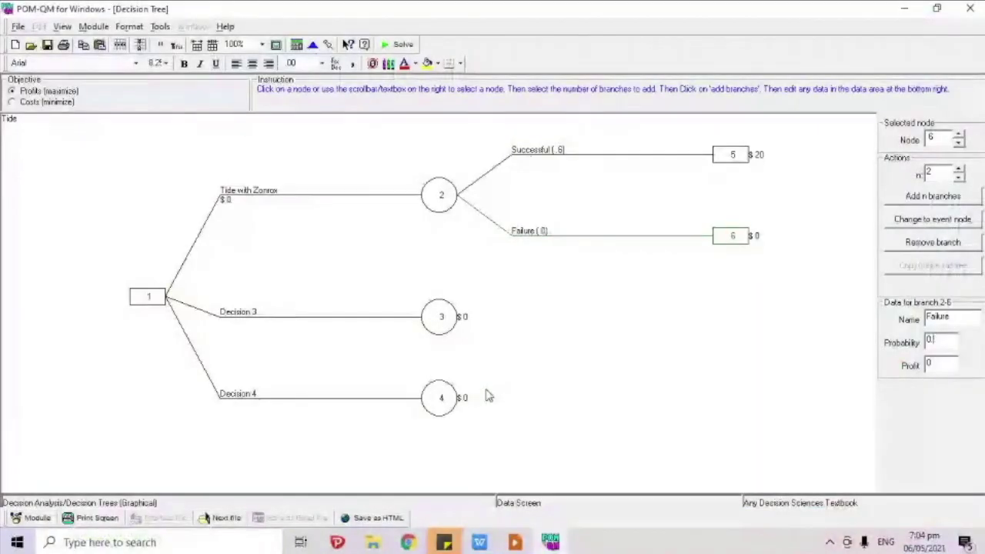
{"action": "key", "text": "BackSpace"}
{"action": "type", "text": "4"}
{"action": "key", "text": "alt+Tab"}
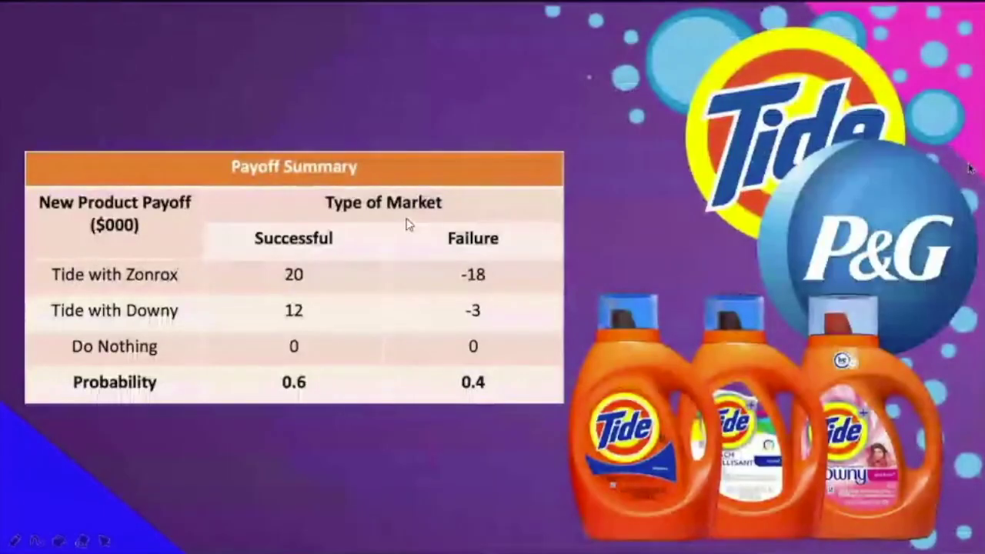
{"action": "key", "text": "alt+Tab"}
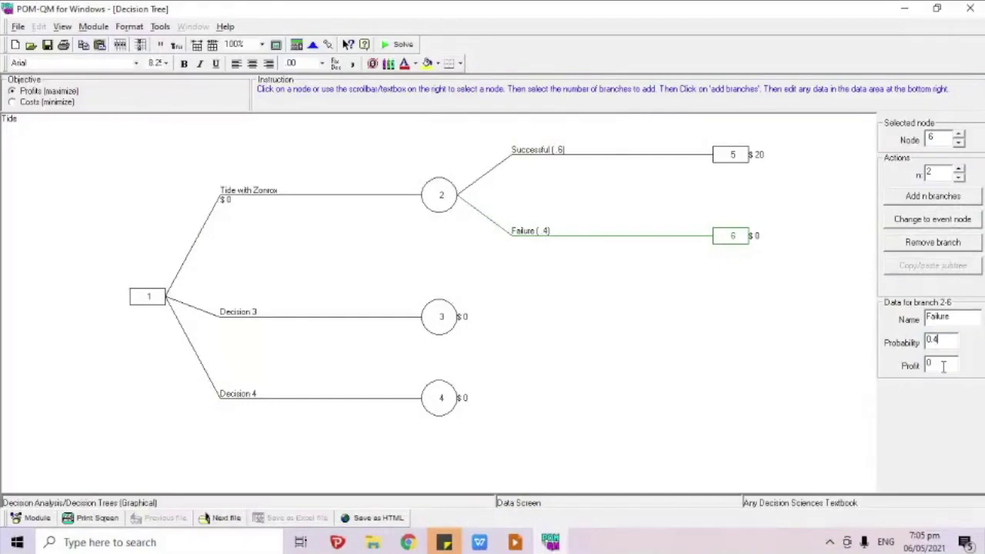
{"action": "type", "text": "-18"}
{"action": "left_click", "coordinate": [443, 200]}
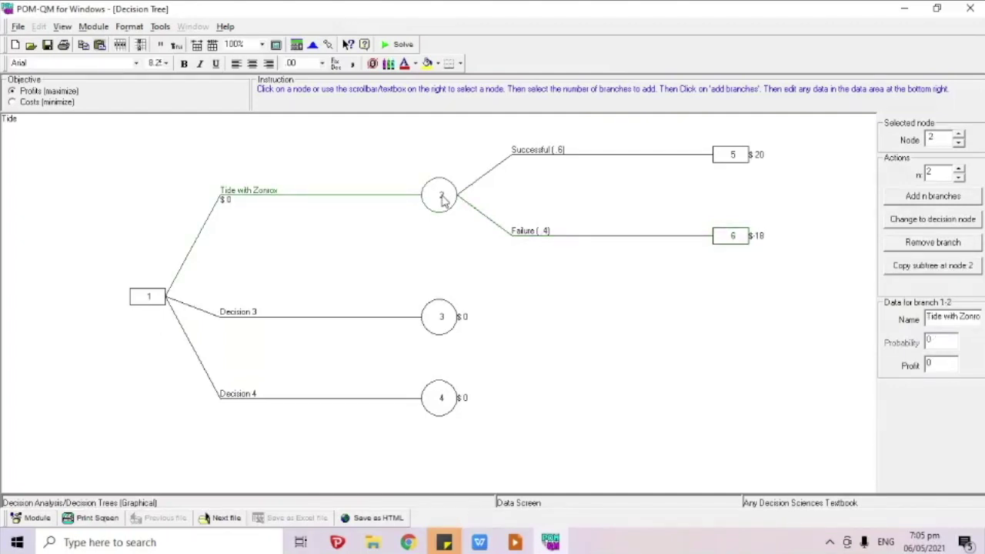
- Rename the second decision 'Tide with Downy' and add two outcome branches to node 3
{"action": "left_click", "coordinate": [438, 316]}
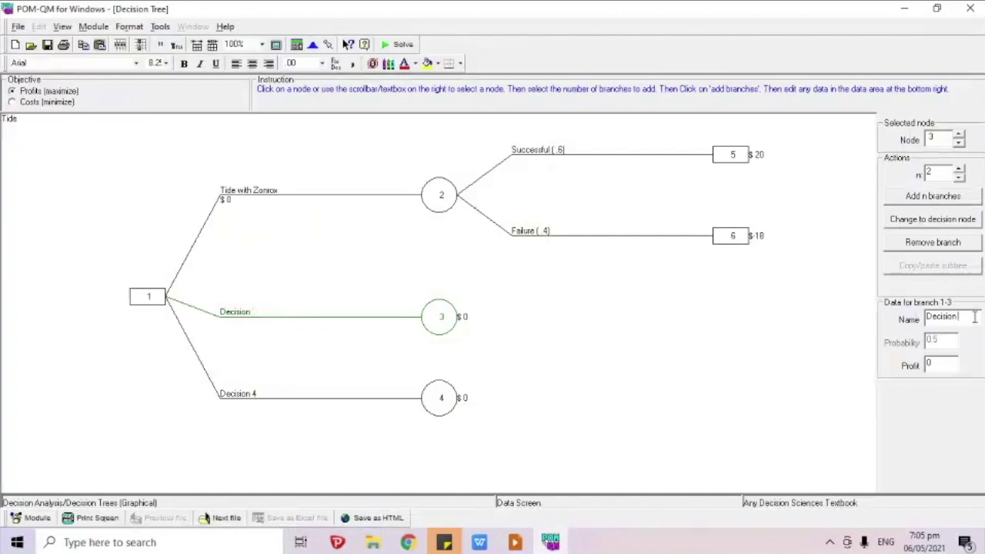
{"action": "type", "text": "Tid"}
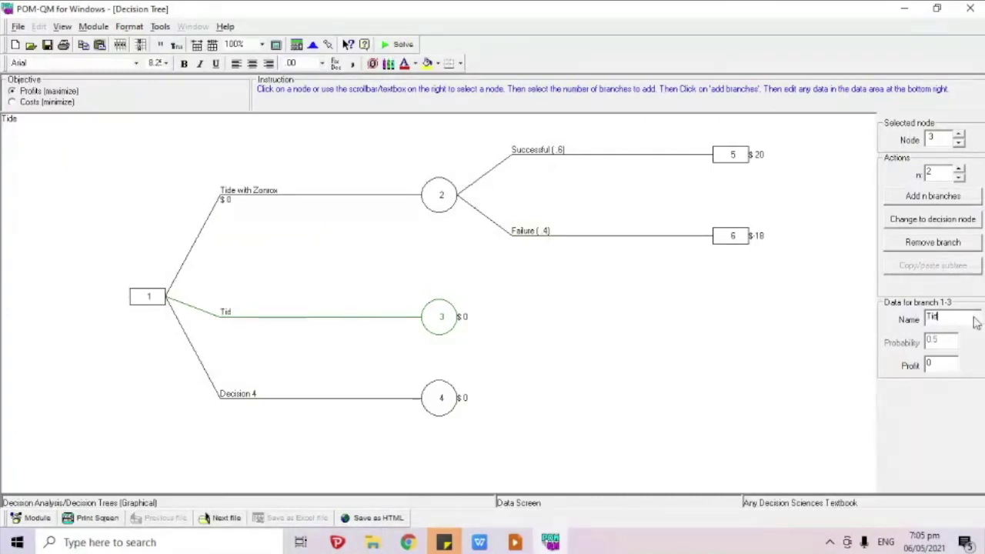
{"action": "type", "text": "e with Downy"}
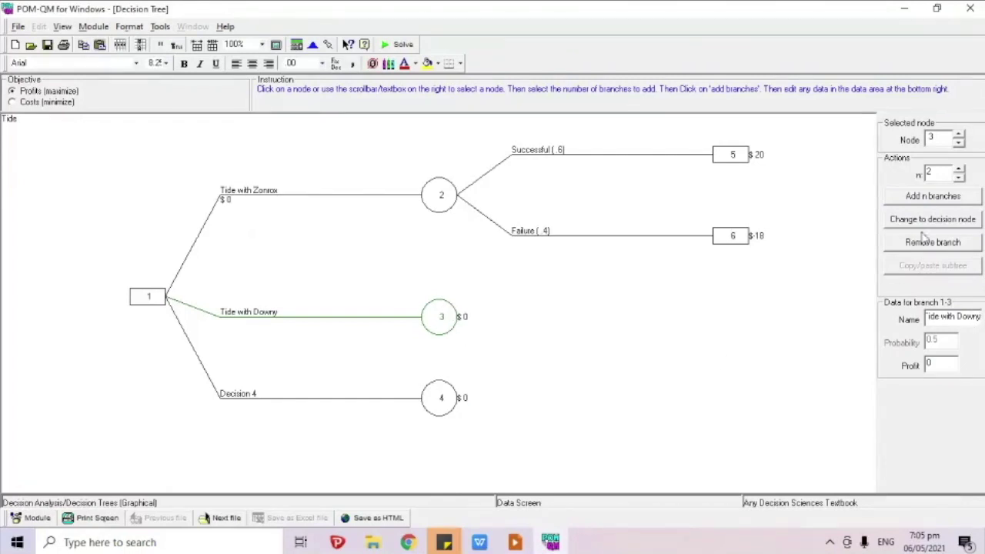
{"action": "left_click", "coordinate": [931, 199]}
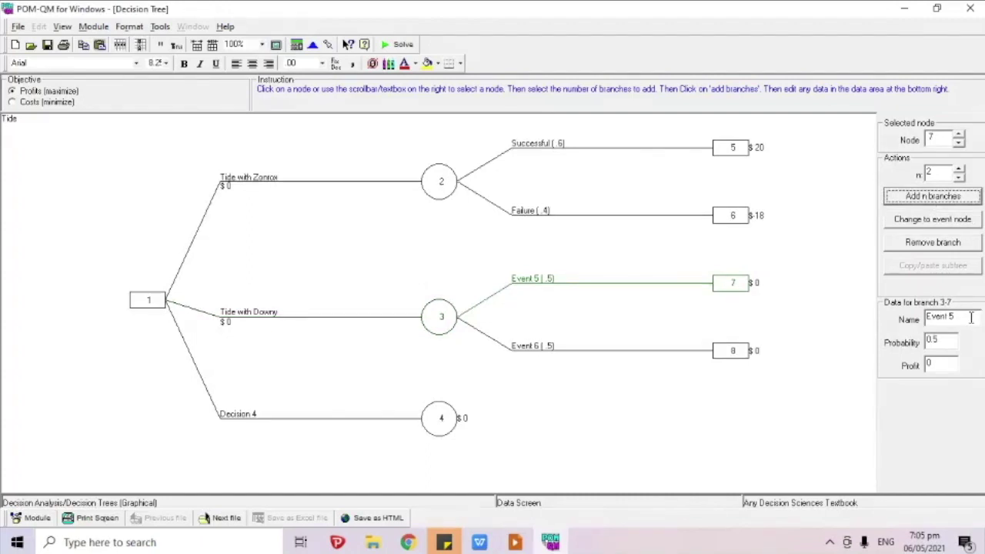
- Make node 3's first outcome Successful with probability 0.6 and payoff 12
{"action": "left_click", "coordinate": [723, 284]}
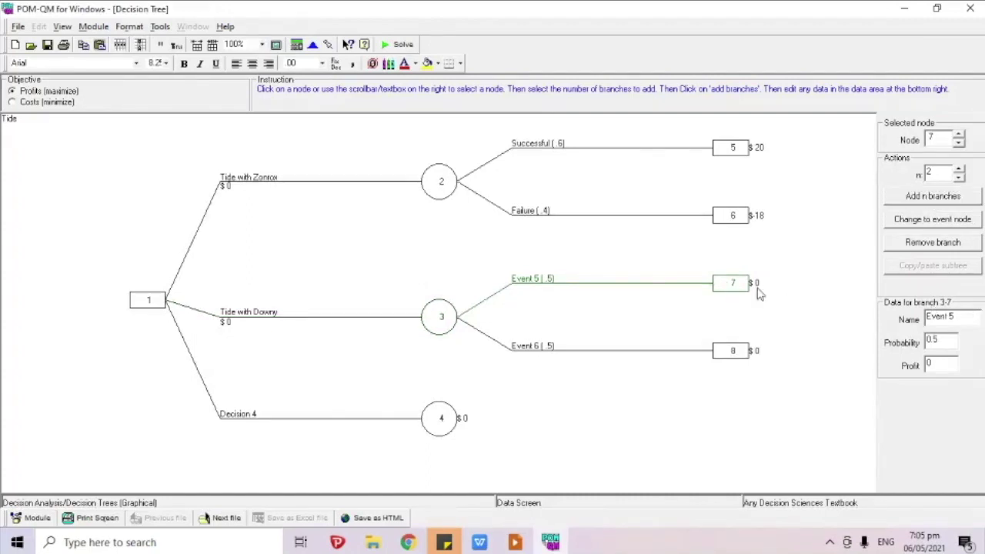
{"action": "left_click", "coordinate": [965, 320]}
{"action": "key", "text": "BackSpace"}
{"action": "key", "text": "BackSpace"}
{"action": "key", "text": "BackSpace"}
{"action": "key", "text": "BackSpace"}
{"action": "key", "text": "BackSpace"}
{"action": "key", "text": "BackSpace"}
{"action": "type", "text": "Successful"}
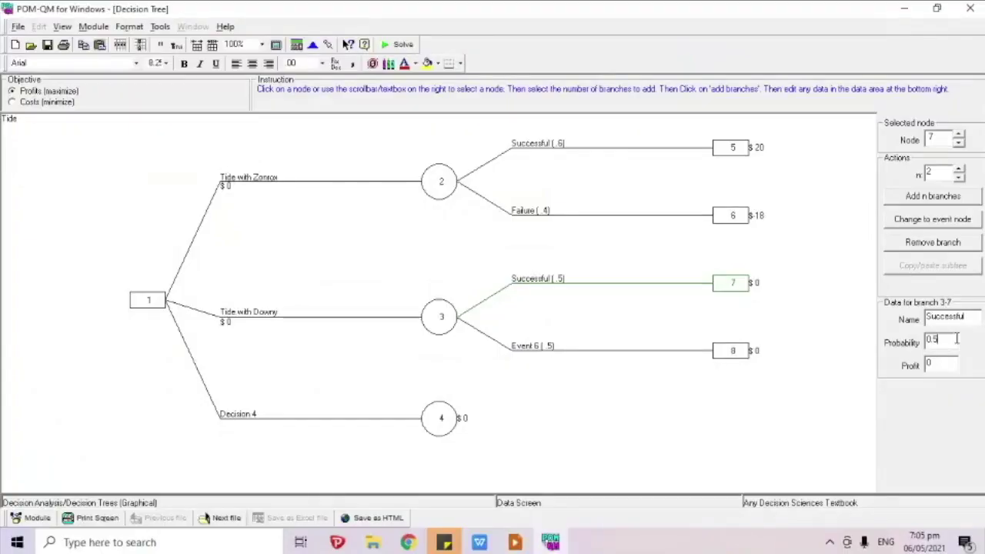
{"action": "key", "text": "BackSpace"}
{"action": "type", "text": "6"}
{"action": "key", "text": "BackSpace"}
{"action": "type", "text": "12"}
- Make node 3's second outcome Failure with probability 0.4 and payoff -3
{"action": "left_click", "coordinate": [729, 357]}
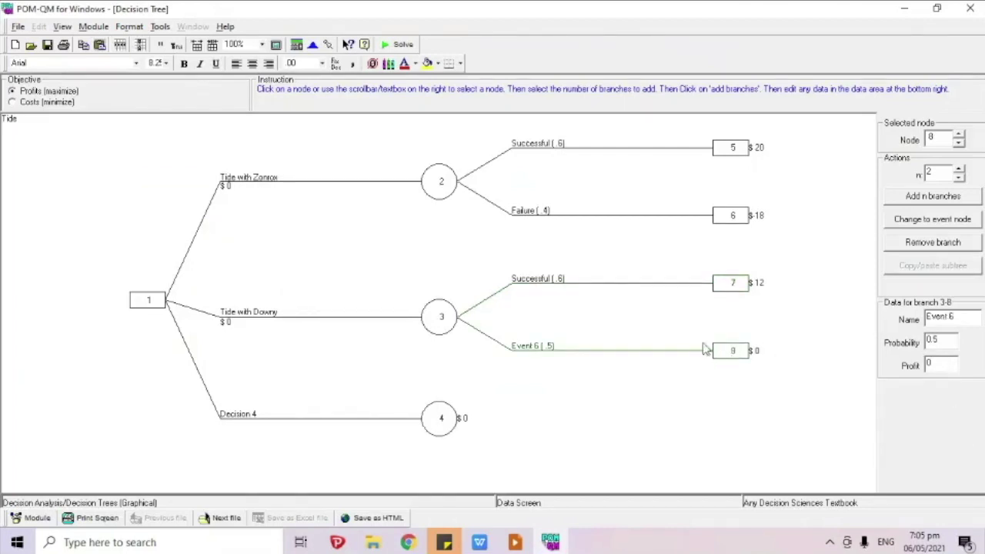
{"action": "left_click", "coordinate": [973, 315]}
{"action": "key", "text": "BackSpace"}
{"action": "key", "text": "BackSpace"}
{"action": "key", "text": "BackSpace"}
{"action": "key", "text": "BackSpace"}
{"action": "key", "text": "BackSpace"}
{"action": "key", "text": "BackSpace"}
{"action": "key", "text": "BackSpace"}
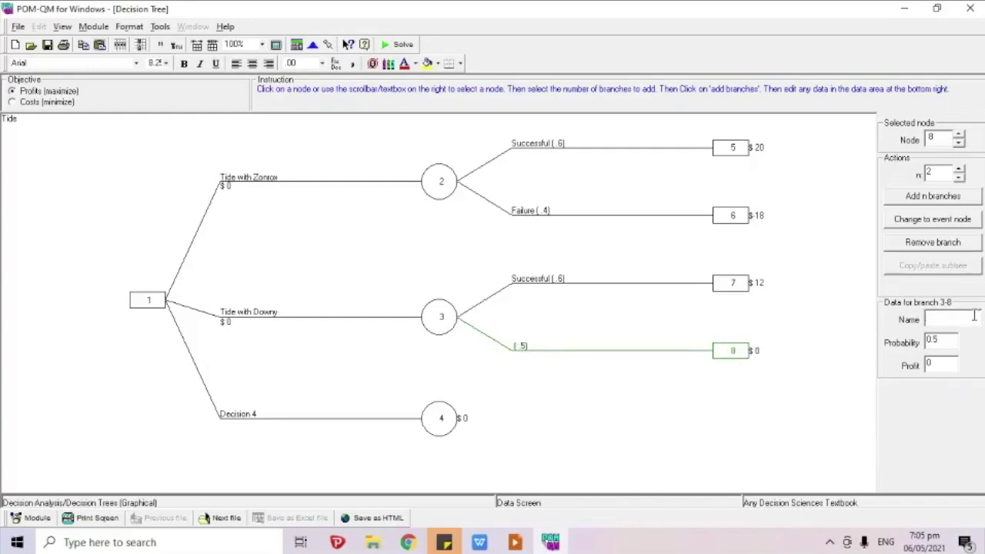
{"action": "type", "text": "Failure"}
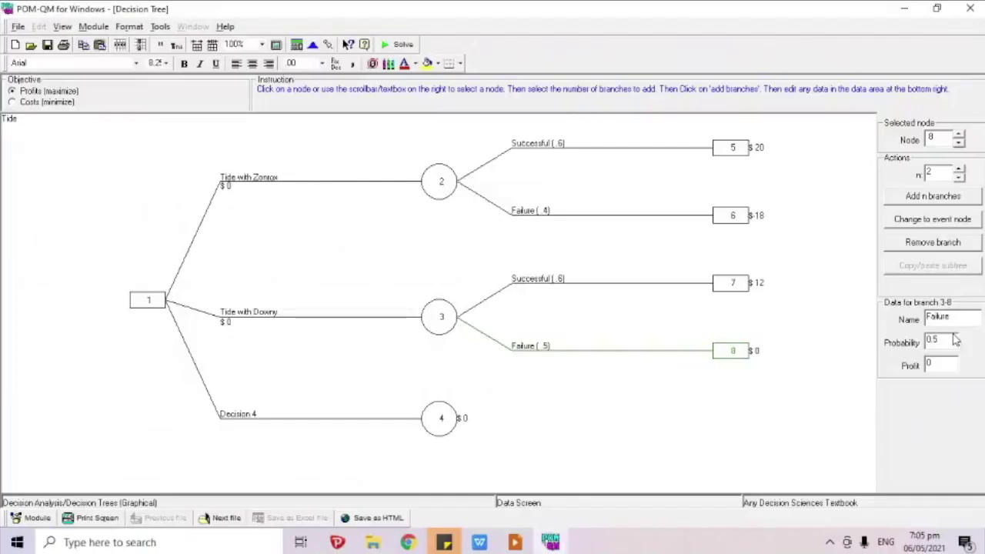
{"action": "left_click", "coordinate": [954, 342]}
{"action": "key", "text": "BackSpace"}
{"action": "type", "text": "4"}
{"action": "type", "text": "-3"}
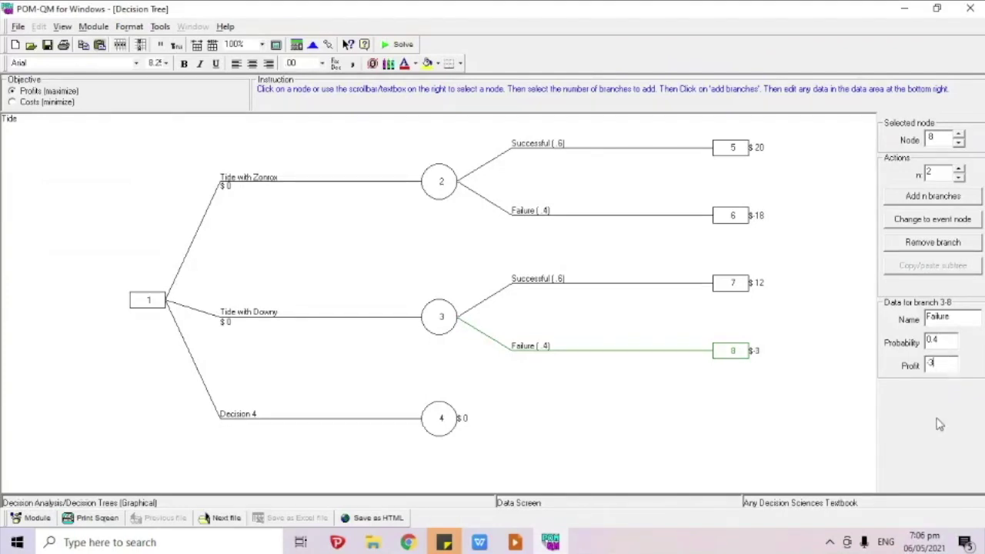
- Rename Decision 4 to 'Do Nothing' and add two outcome branches to node 4
{"action": "left_click", "coordinate": [446, 419]}
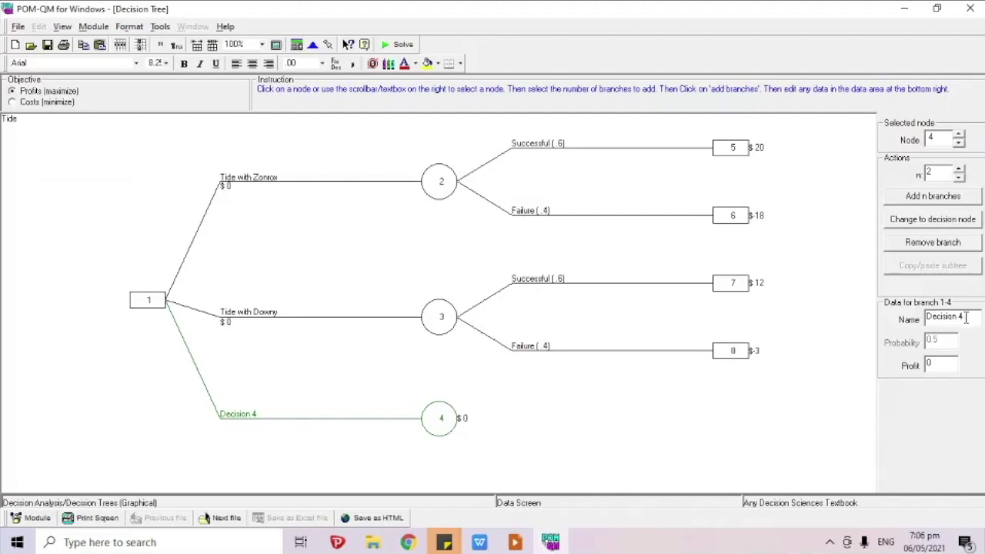
{"action": "key", "text": "BackSpace"}
{"action": "key", "text": "BackSpace"}
{"action": "key", "text": "BackSpace"}
{"action": "key", "text": "BackSpace"}
{"action": "key", "text": "BackSpace"}
{"action": "key", "text": "BackSpace"}
{"action": "key", "text": "BackSpace"}
{"action": "key", "text": "BackSpace"}
{"action": "key", "text": "BackSpace"}
{"action": "key", "text": "BackSpace"}
{"action": "type", "text": "Do Nothin"}
{"action": "left_click", "coordinate": [940, 363]}
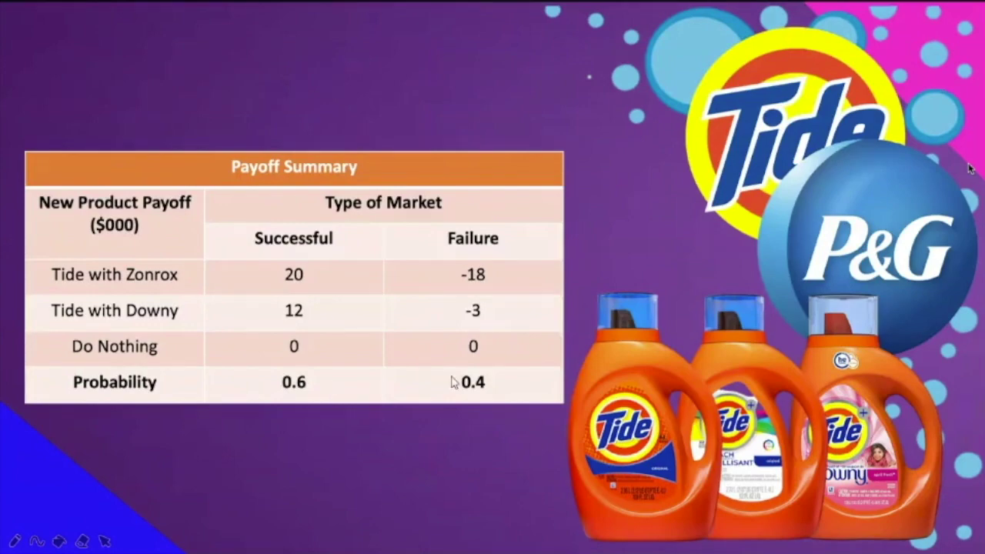
{"action": "key", "text": "alt+Tab"}
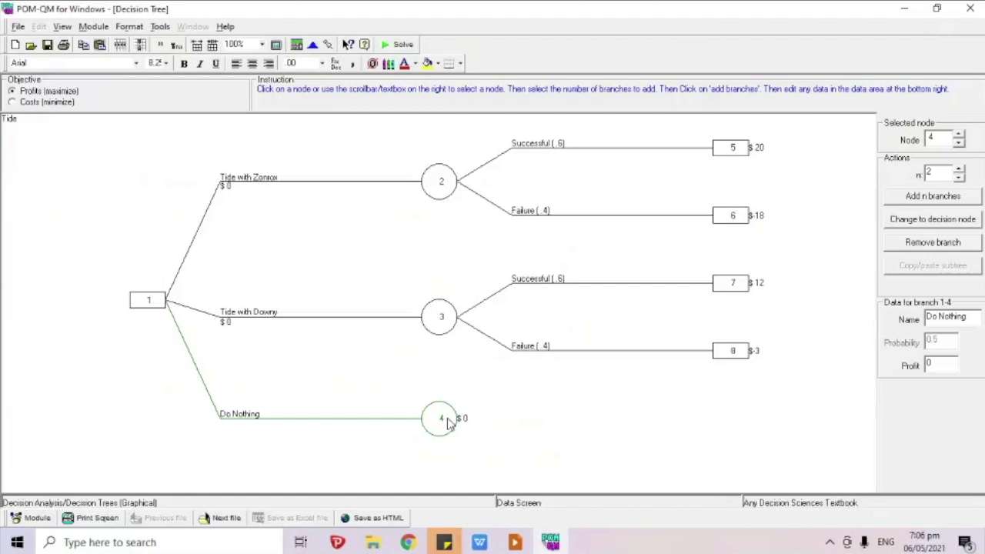
{"action": "left_click", "coordinate": [931, 198]}
- Name node 4's first outcome Successful with probability 0.6
{"action": "left_click", "coordinate": [957, 316]}
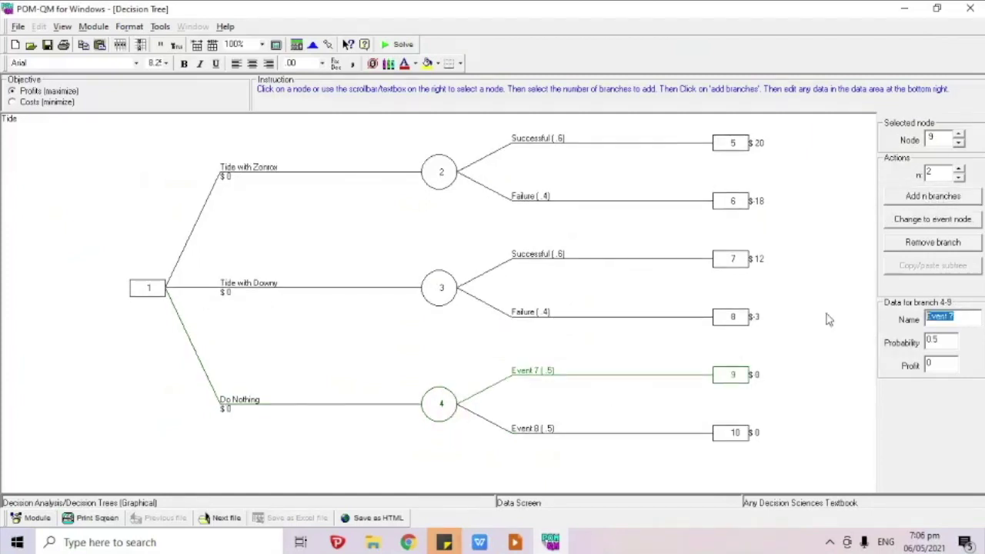
{"action": "type", "text": "Successful"}
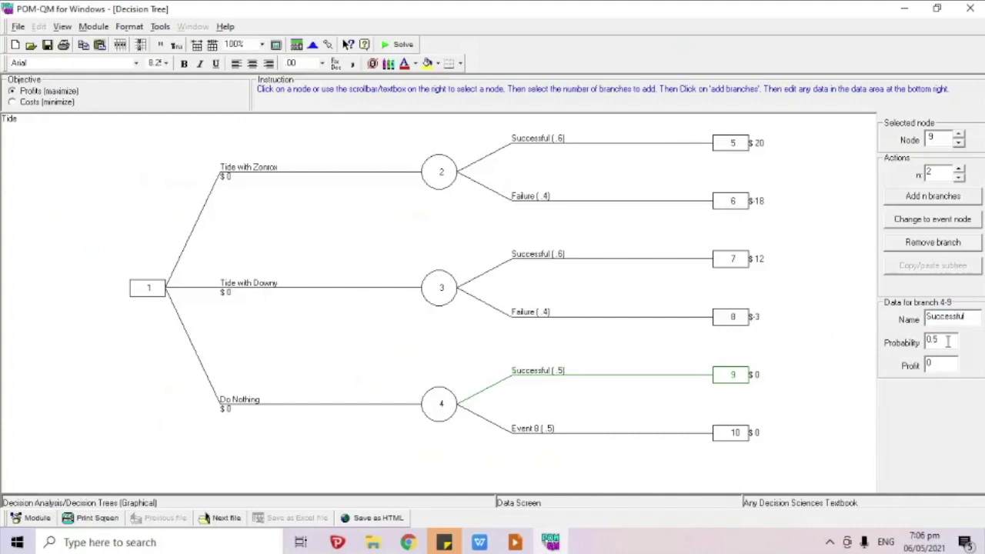
{"action": "key", "text": "BackSpace"}
{"action": "type", "text": "6"}
- Name the second outcome Failure at 0.4 and solve the tree for a root EMV of $6
{"action": "left_click", "coordinate": [734, 434]}
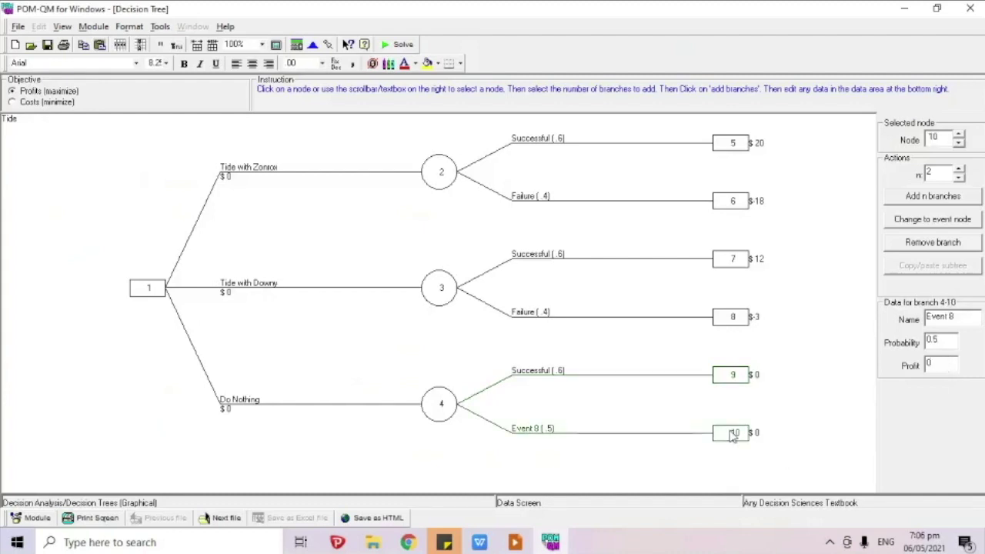
{"action": "key", "text": "BackSpace"}
{"action": "key", "text": "BackSpace"}
{"action": "key", "text": "BackSpace"}
{"action": "key", "text": "BackSpace"}
{"action": "key", "text": "BackSpace"}
{"action": "key", "text": "BackSpace"}
{"action": "key", "text": "BackSpace"}
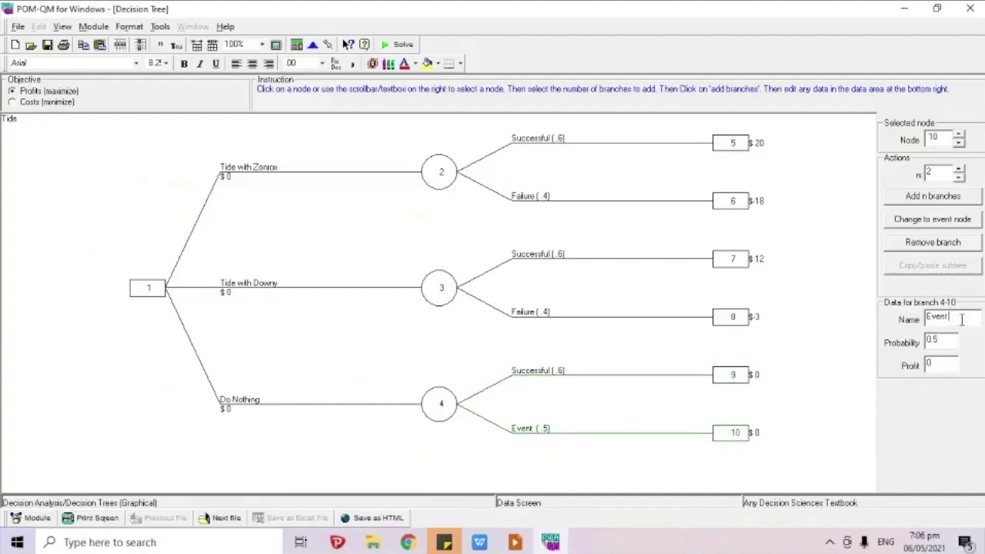
{"action": "type", "text": "Failure"}
{"action": "key", "text": "BackSpace"}
{"action": "type", "text": "4"}
{"action": "left_click", "coordinate": [940, 366]}
{"action": "left_click", "coordinate": [394, 51]}
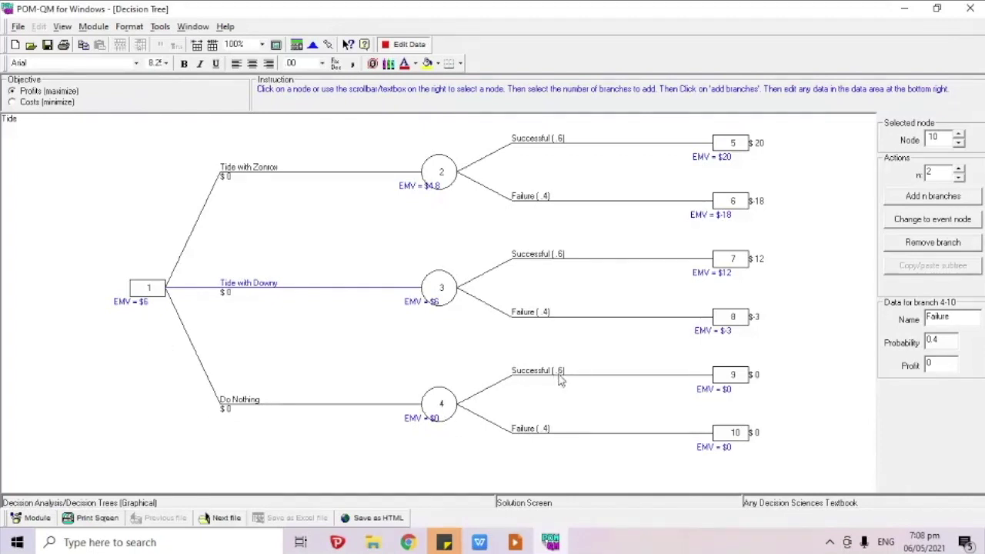
- Delete the Successful and Failure outcome branches under Do Nothing, leaving node 4 paying $0
{"action": "left_click", "coordinate": [408, 44]}
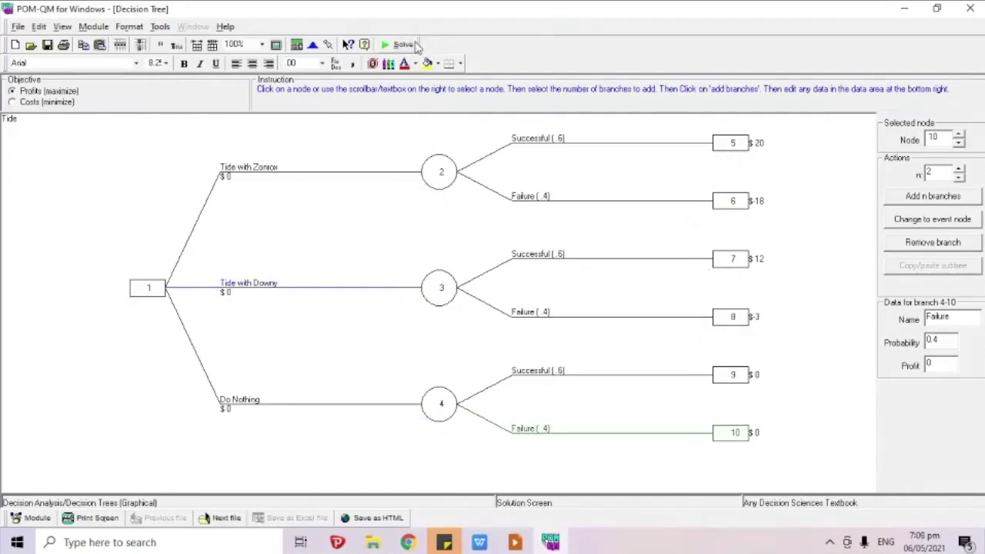
{"action": "left_click", "coordinate": [735, 384]}
{"action": "left_click", "coordinate": [926, 245]}
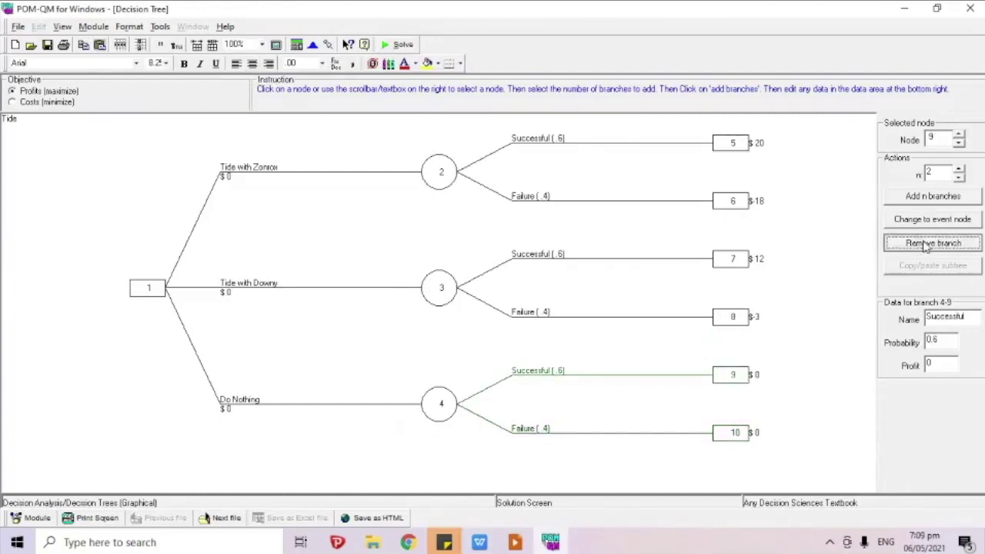
{"action": "left_click", "coordinate": [723, 422]}
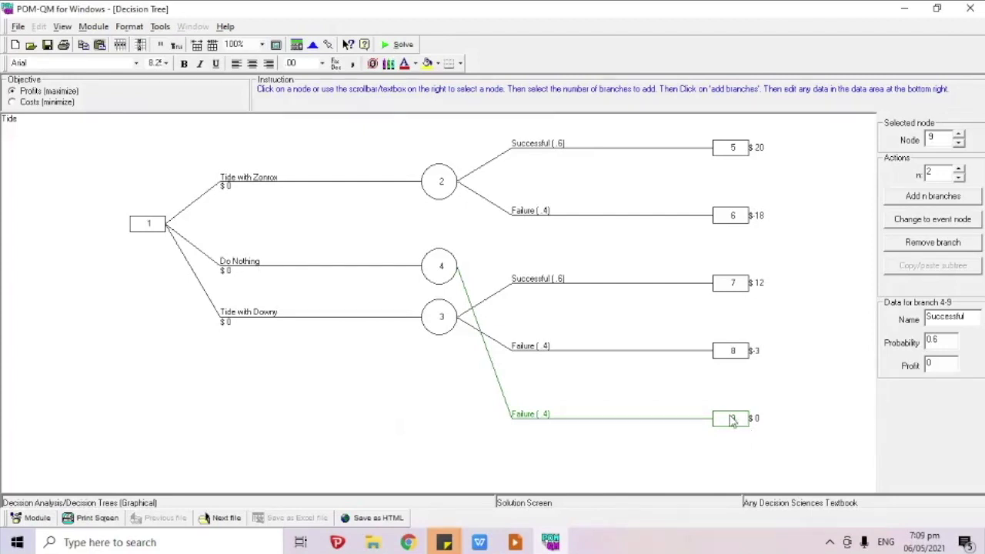
{"action": "left_click", "coordinate": [927, 244]}
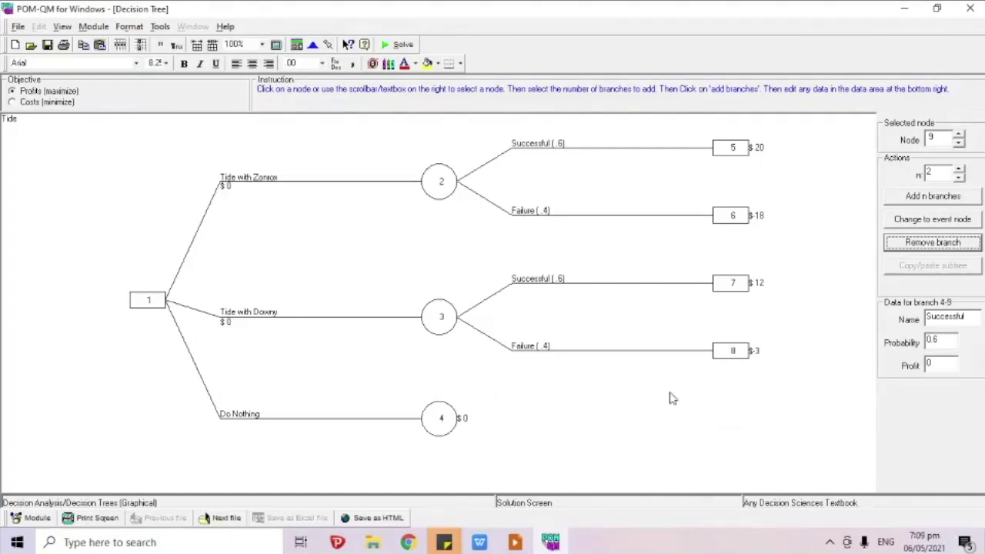
- Solve the tree to get EMVs: Zonrox $4.8, Downy $6, Do Nothing $0, root $6
{"action": "left_click", "coordinate": [400, 45]}
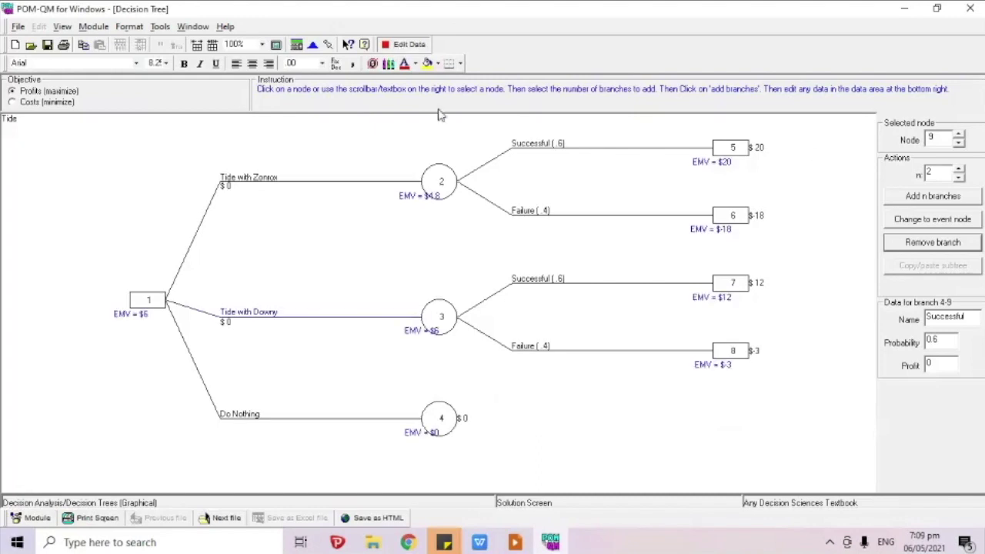